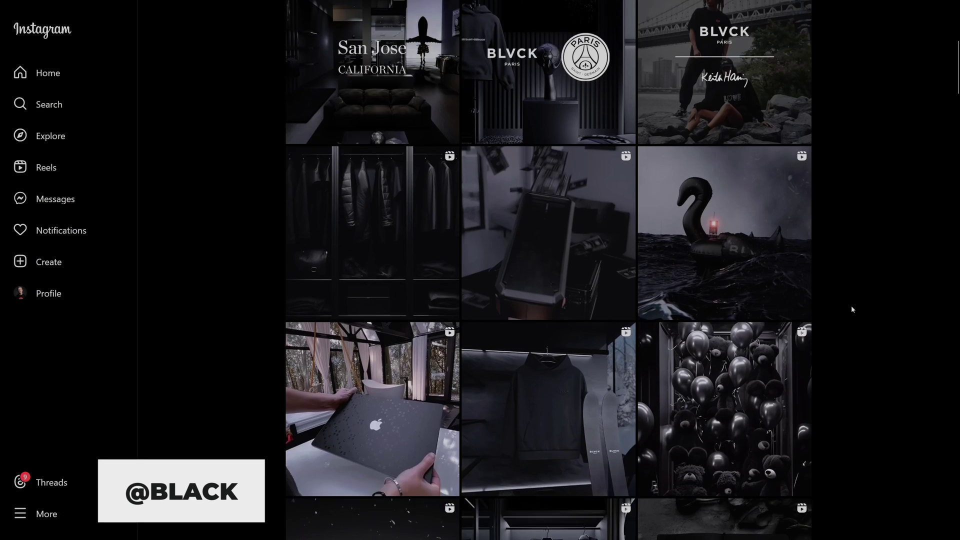
Develop the raw with Shadows 30%, Highlights -82%, Clarity 13%, Saturation -17% and Vibrance 9%
{"action": "scroll", "coordinate": [851, 305], "scroll_direction": "down", "scroll_amount": 3}
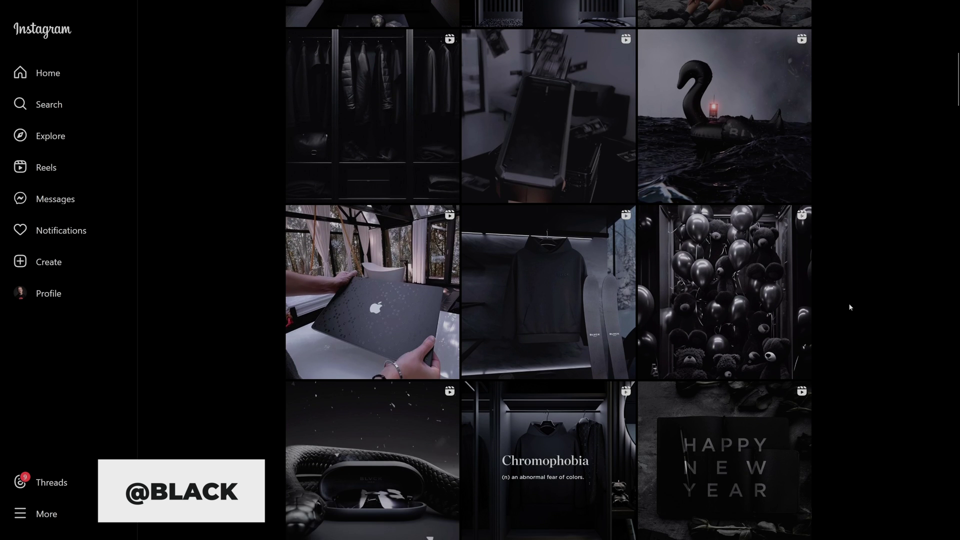
{"action": "scroll", "coordinate": [847, 307], "scroll_direction": "down", "scroll_amount": 10}
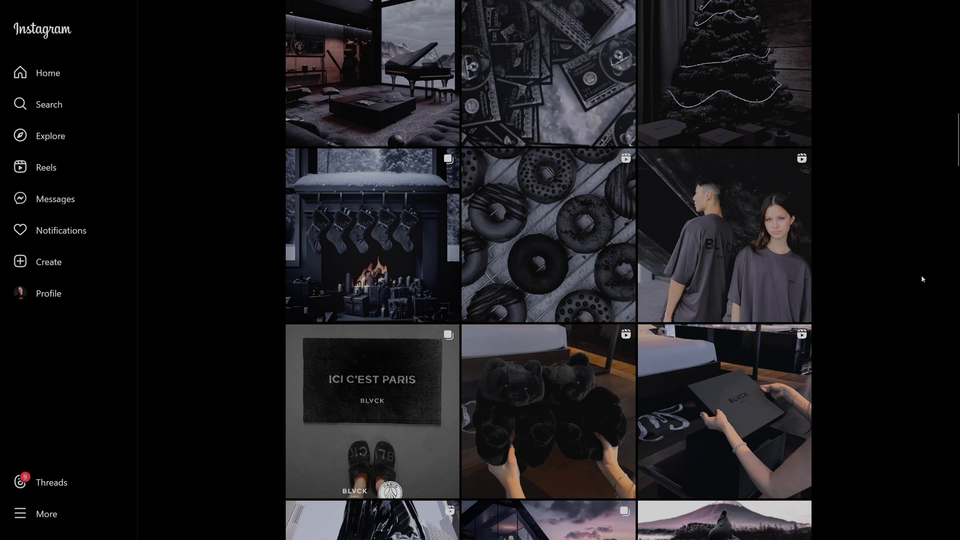
{"action": "scroll", "coordinate": [921, 280], "scroll_direction": "down", "scroll_amount": 9}
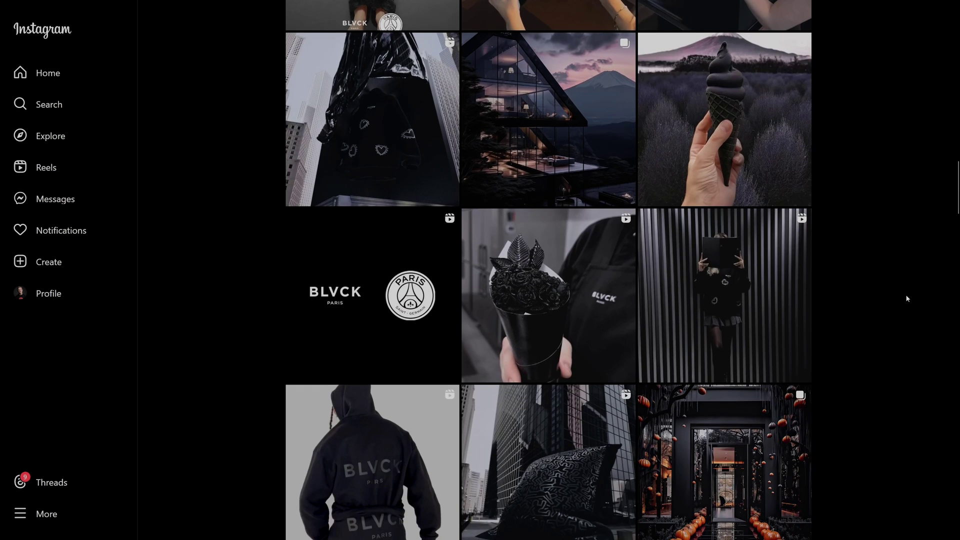
{"action": "scroll", "coordinate": [908, 299], "scroll_direction": "down", "scroll_amount": 6}
{"action": "scroll", "coordinate": [907, 298], "scroll_direction": "down", "scroll_amount": 6}
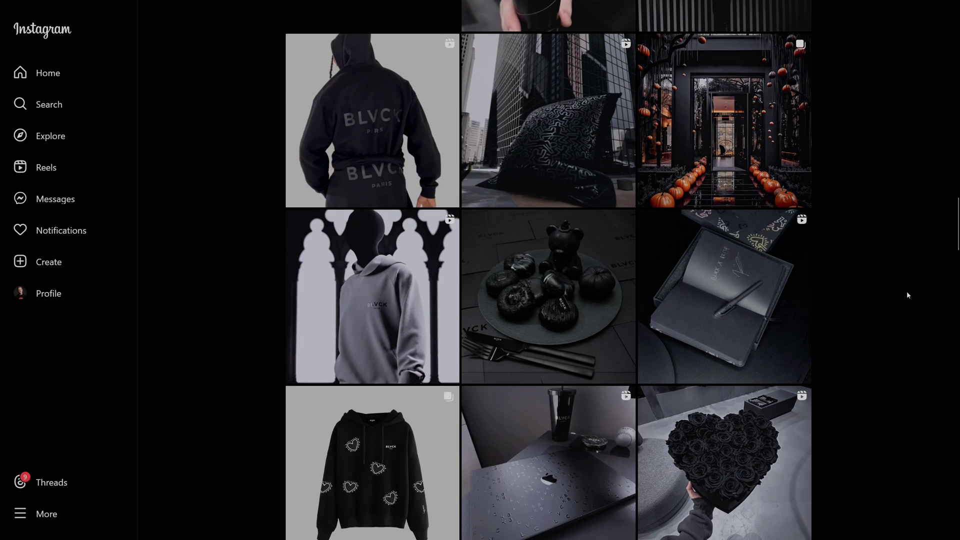
{"action": "scroll", "coordinate": [909, 294], "scroll_direction": "down", "scroll_amount": 7}
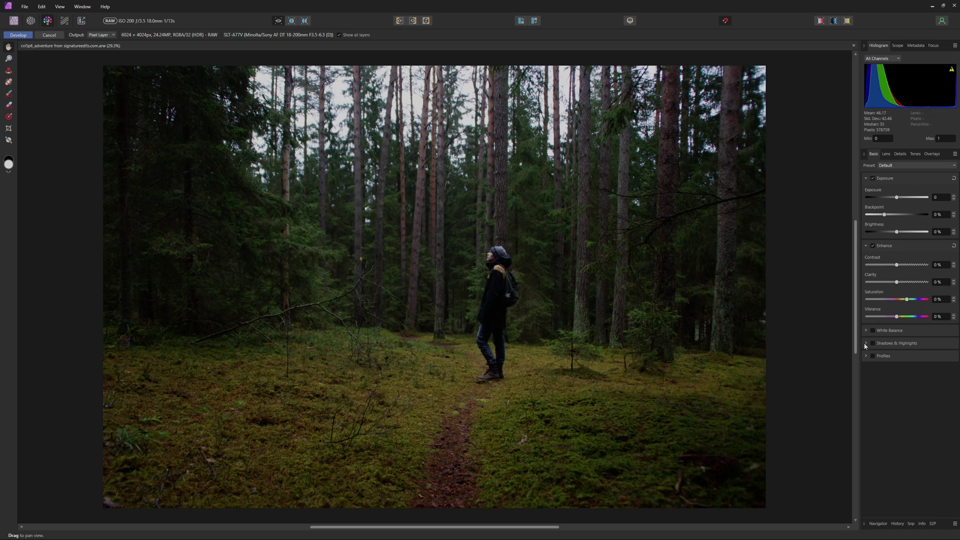
{"action": "left_click", "coordinate": [885, 344]}
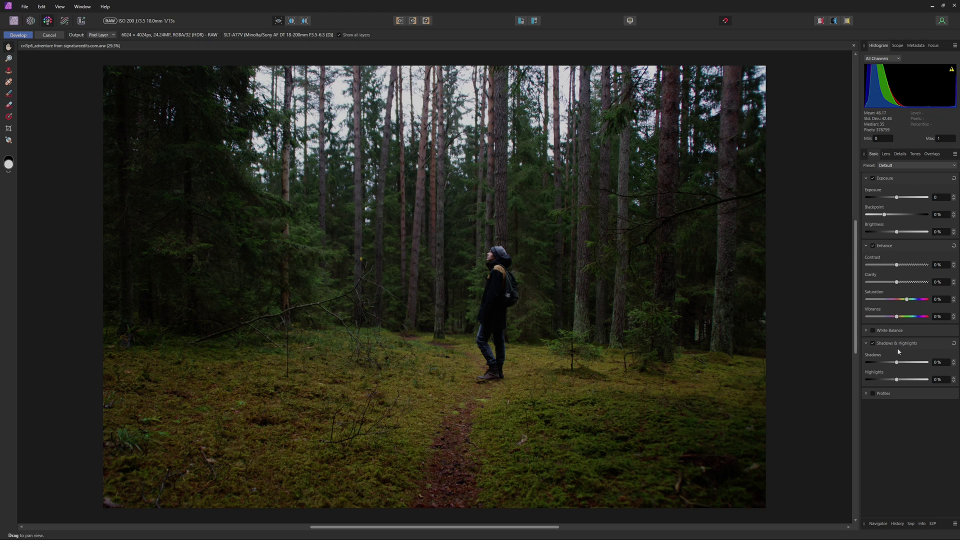
{"action": "left_click_drag", "start_coordinate": [896, 362], "coordinate": [873, 381]}
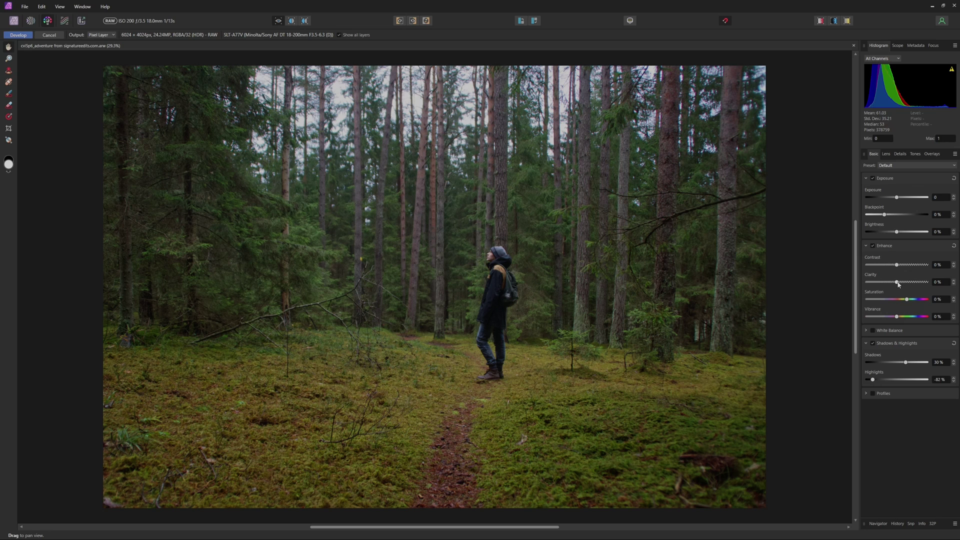
{"action": "left_click_drag", "start_coordinate": [898, 283], "coordinate": [902, 317]}
Apply the raw development and add a Curves adjustment layer with Ctrl+M
{"action": "left_click", "coordinate": [18, 35]}
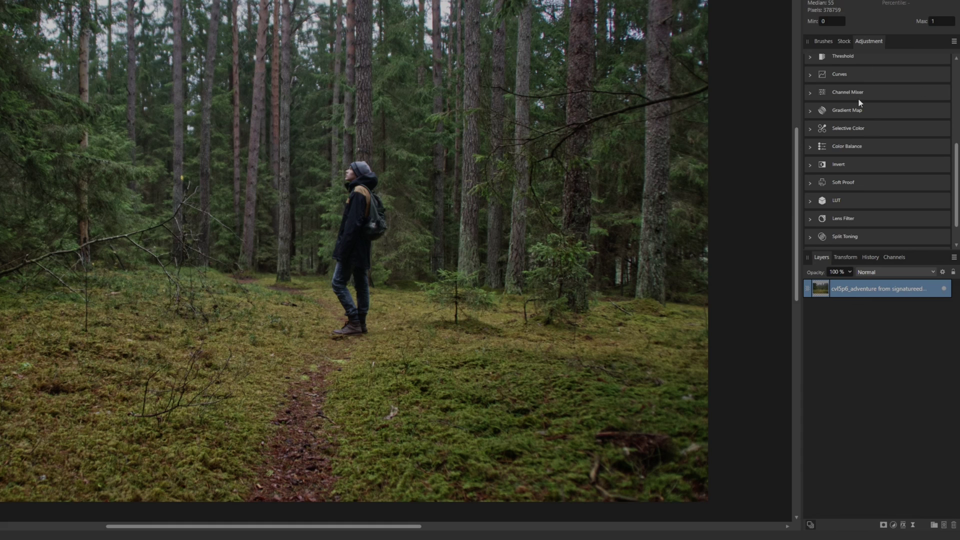
{"action": "left_click", "coordinate": [894, 525]}
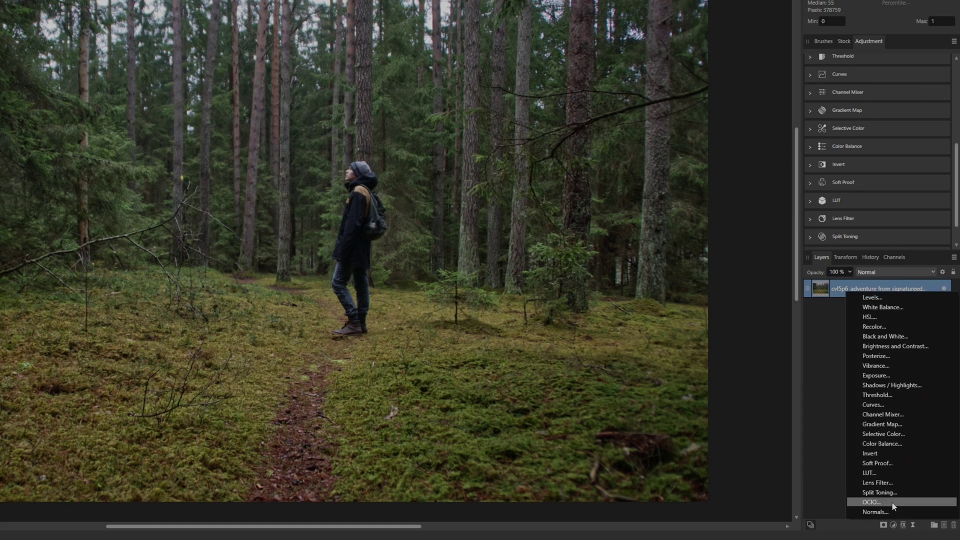
{"action": "left_click", "coordinate": [816, 397]}
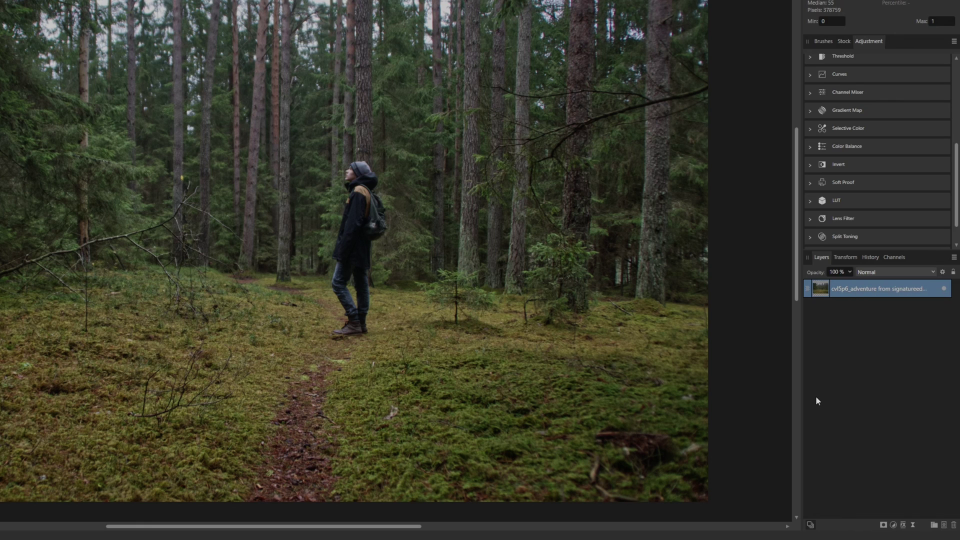
{"action": "key", "text": "ctrl+m"}
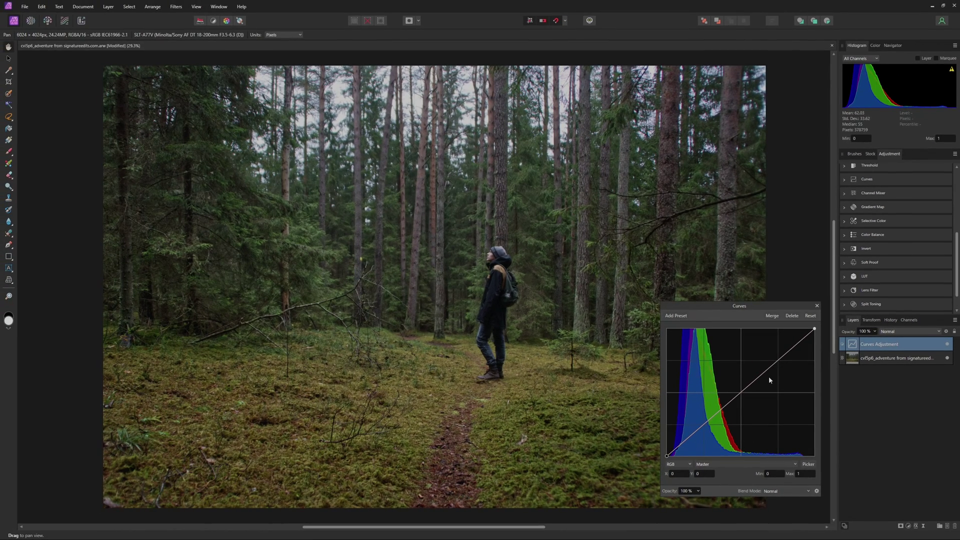
Add two curve points, lower the bottom one, and raise the black point to about 0.058
{"action": "left_click", "coordinate": [768, 372]}
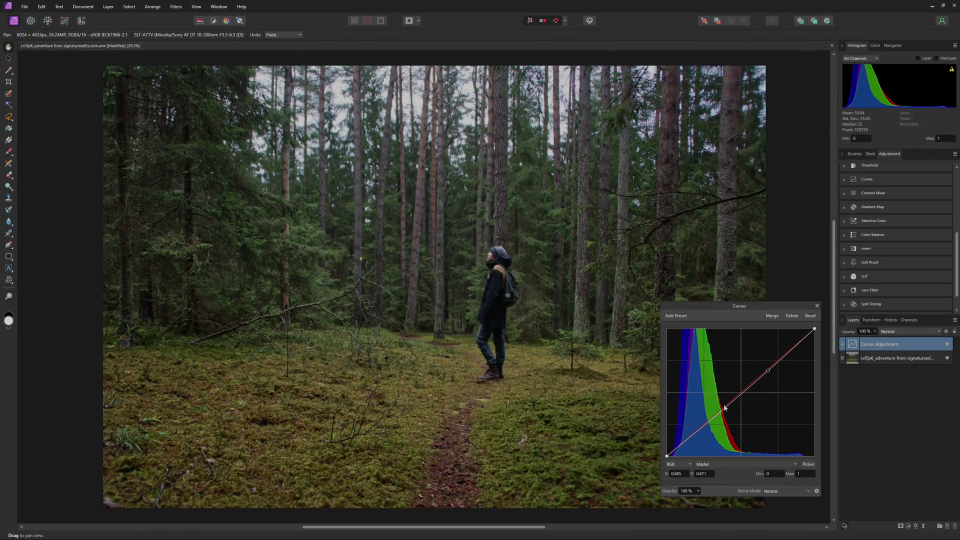
{"action": "left_click", "coordinate": [704, 427]}
{"action": "left_click_drag", "start_coordinate": [769, 374], "coordinate": [772, 375]}
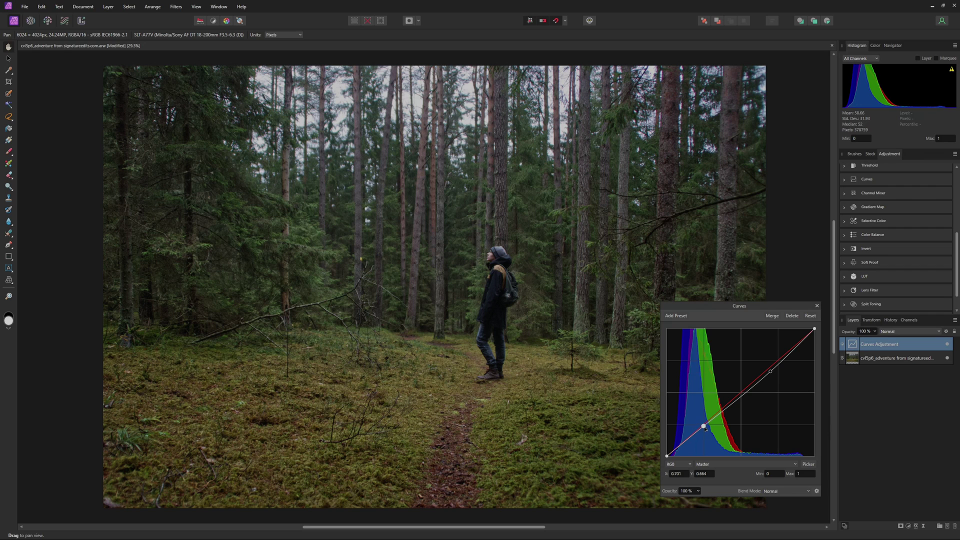
{"action": "left_click_drag", "start_coordinate": [704, 427], "coordinate": [708, 432]}
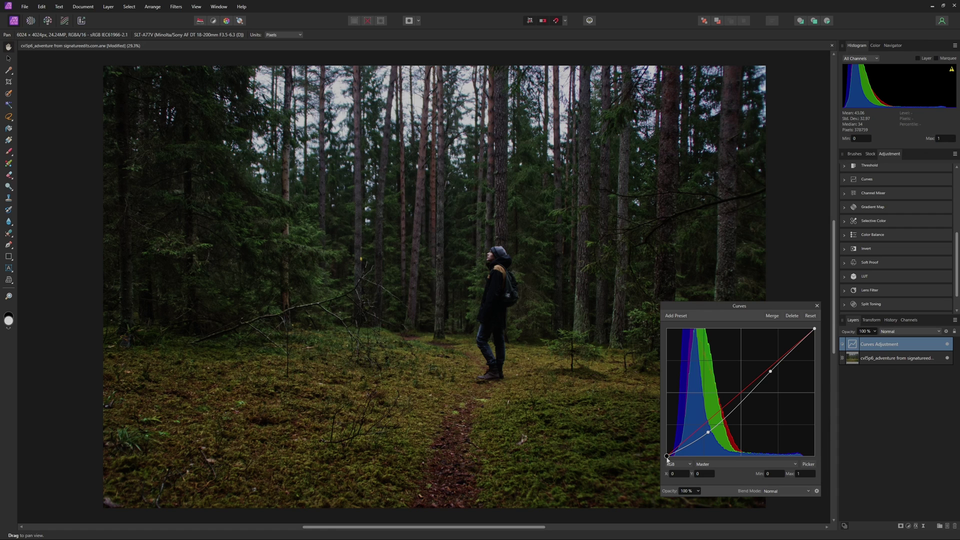
{"action": "mouse_move", "coordinate": [667, 457]}
{"action": "left_mouse_down"}
{"action": "mouse_move", "coordinate": [649, 444]}
{"action": "mouse_move", "coordinate": [655, 459]}
{"action": "mouse_move", "coordinate": [677, 464]}
{"action": "left_mouse_up"}
{"action": "left_click", "coordinate": [817, 306]}
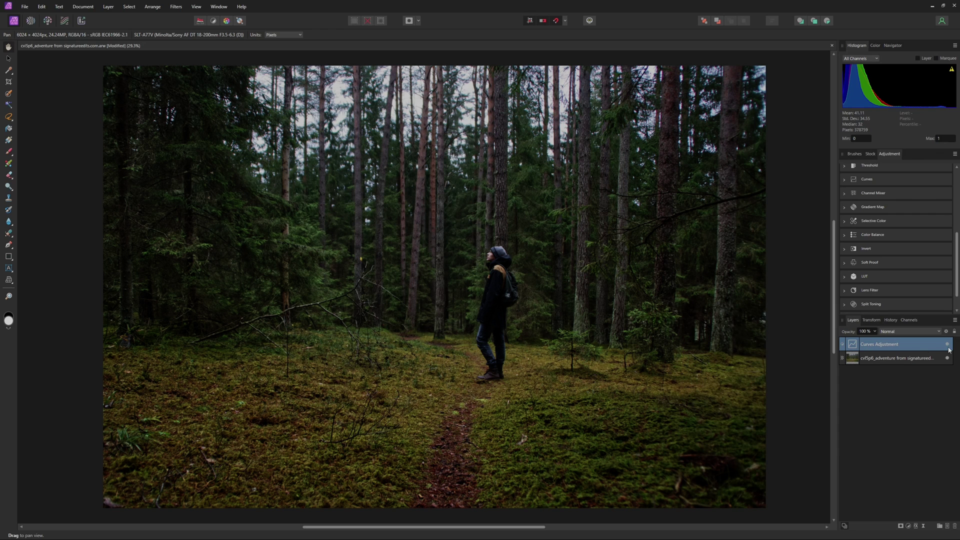
{"action": "left_click", "coordinate": [947, 344]}
{"action": "left_click", "coordinate": [946, 345]}
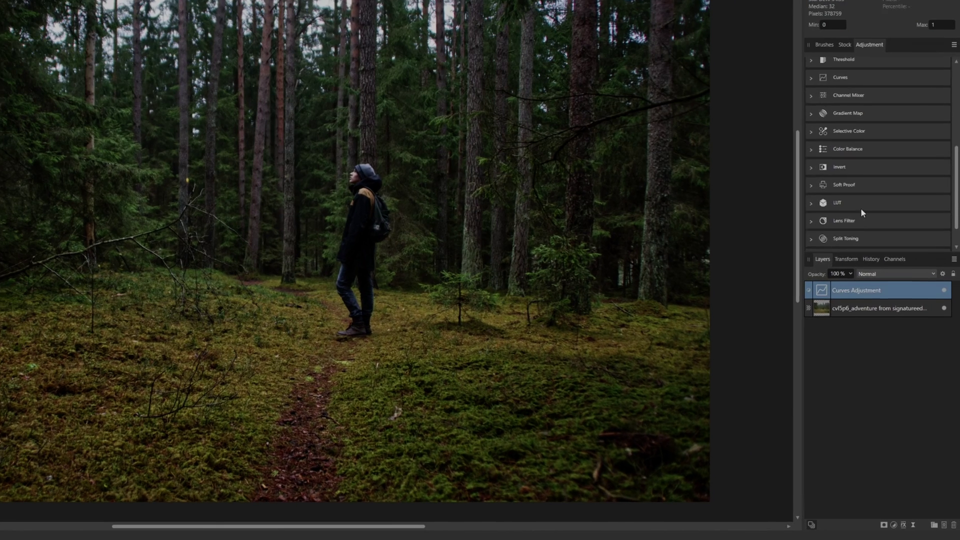
Add a default HSL Shift adjustment and select its red, then magenta hue range
{"action": "scroll", "coordinate": [885, 279], "scroll_direction": "up", "scroll_amount": 3}
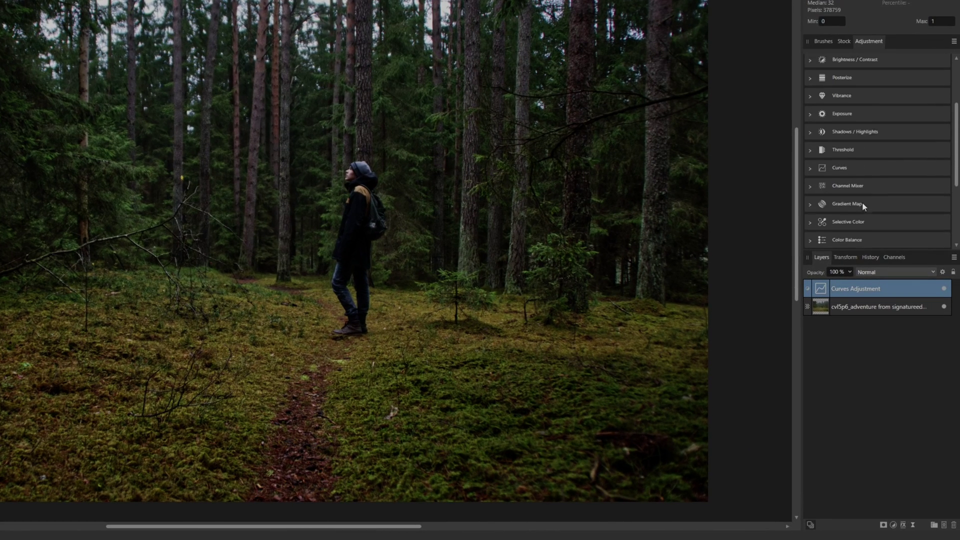
{"action": "scroll", "coordinate": [862, 204], "scroll_direction": "up", "scroll_amount": 3}
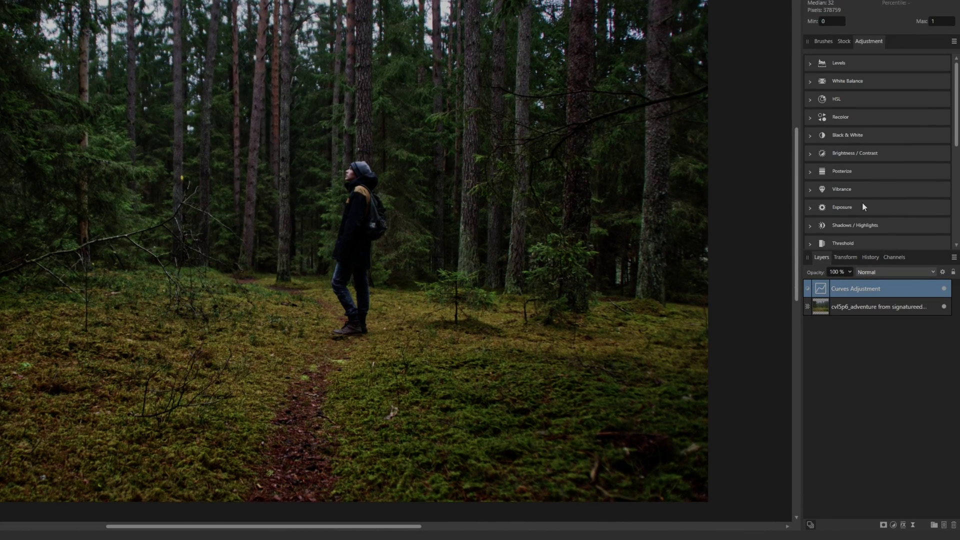
{"action": "left_click", "coordinate": [811, 99]}
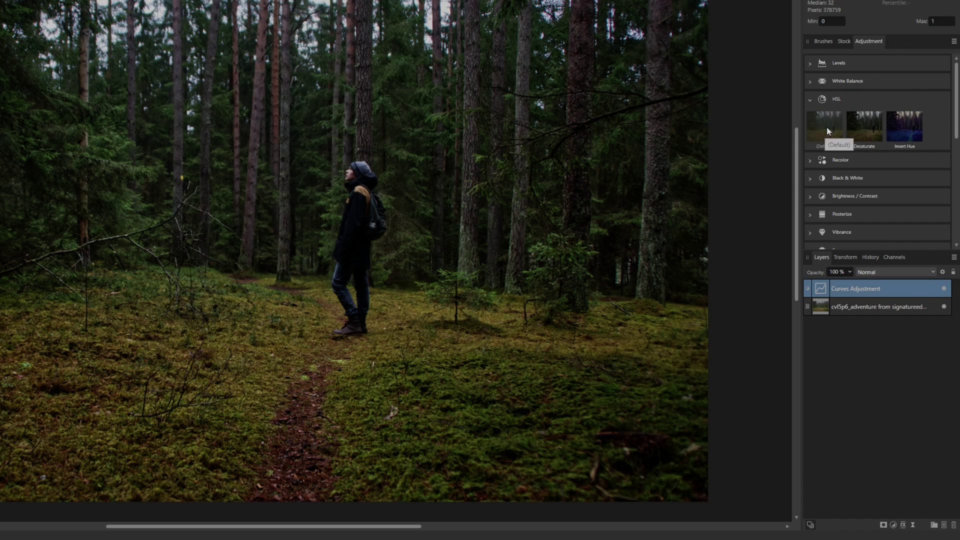
{"action": "left_click", "coordinate": [825, 128]}
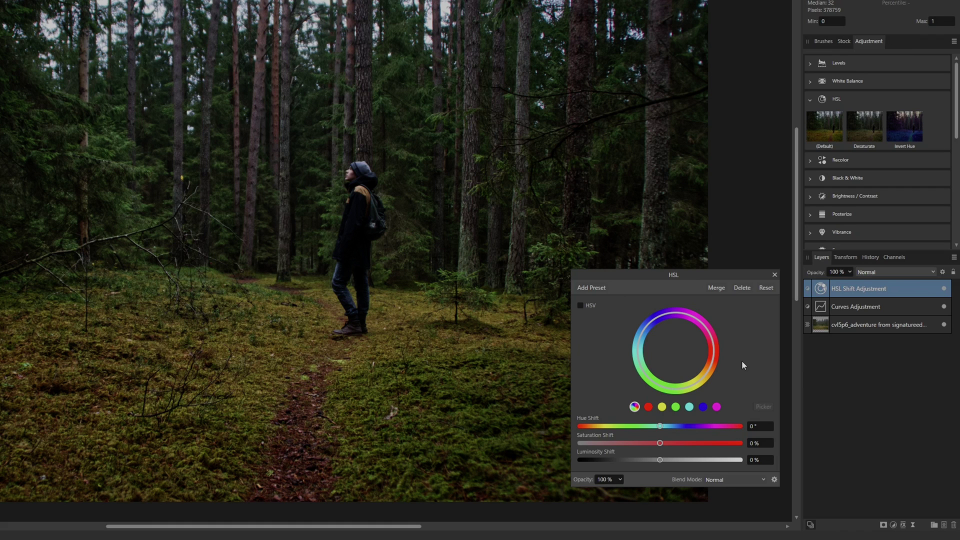
{"action": "left_click", "coordinate": [648, 406]}
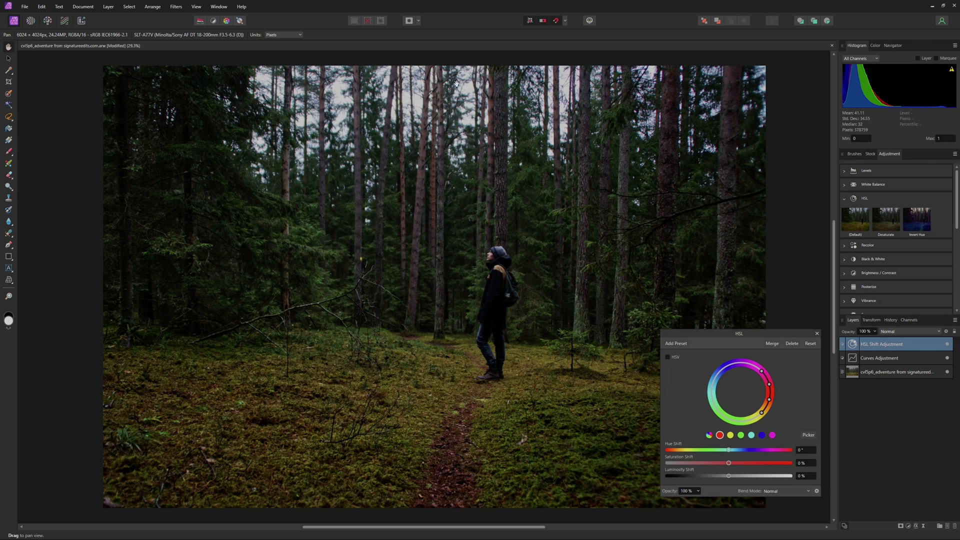
{"action": "left_click", "coordinate": [773, 435]}
Set Saturation Shift to -100% for the magenta and yellow hue ranges
{"action": "left_click_drag", "start_coordinate": [729, 463], "coordinate": [654, 464]}
{"action": "left_click", "coordinate": [762, 436]}
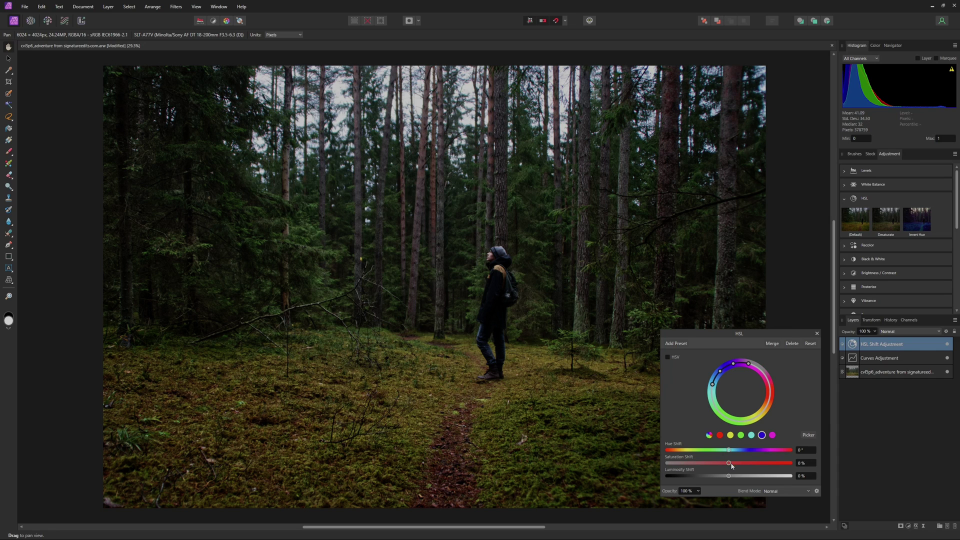
{"action": "left_click", "coordinate": [752, 436]}
{"action": "left_click", "coordinate": [741, 435]}
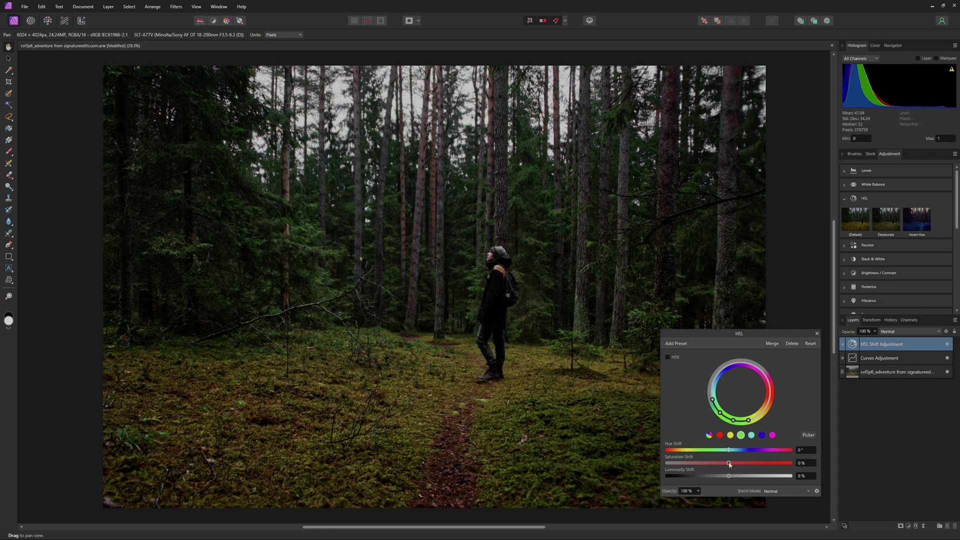
{"action": "left_click", "coordinate": [731, 435]}
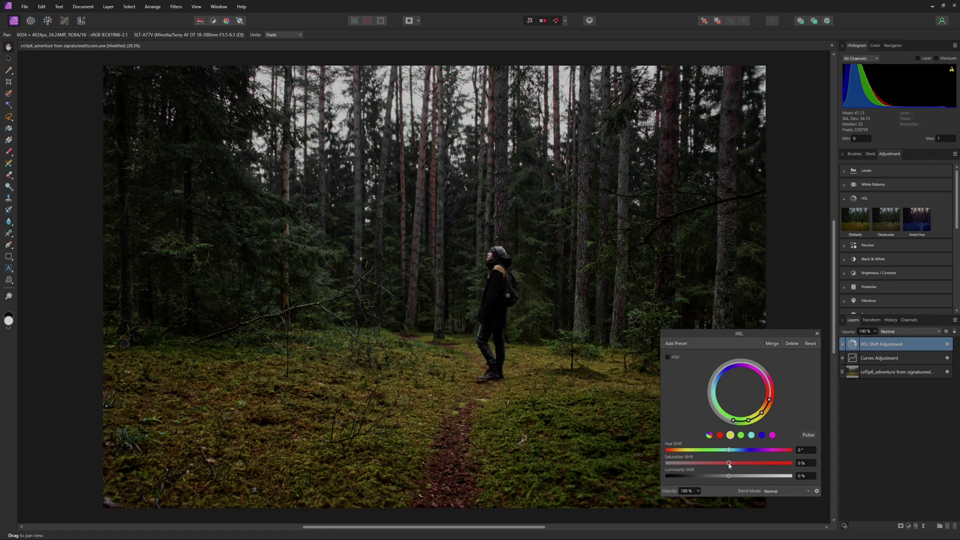
{"action": "left_click_drag", "start_coordinate": [727, 462], "coordinate": [635, 461]}
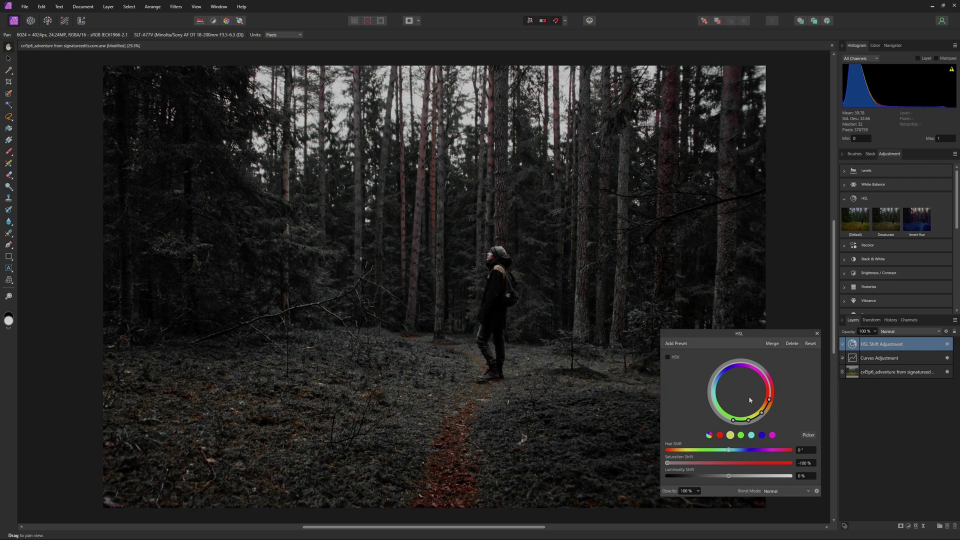
Raise red saturation to 11% and shift the red hue by 7.3°
{"action": "left_click", "coordinate": [719, 435]}
{"action": "left_click_drag", "start_coordinate": [729, 464], "coordinate": [736, 464]}
{"action": "left_click_drag", "start_coordinate": [728, 450], "coordinate": [731, 451]}
Set luminosity to reds 13%, yellows -44% and greens 16%
{"action": "mouse_move", "coordinate": [728, 478]}
{"action": "left_mouse_down"}
{"action": "mouse_move", "coordinate": [740, 478]}
{"action": "mouse_move", "coordinate": [720, 478]}
{"action": "mouse_move", "coordinate": [738, 477]}
{"action": "left_mouse_up"}
{"action": "left_click", "coordinate": [731, 435]}
{"action": "left_click_drag", "start_coordinate": [728, 477], "coordinate": [704, 468]}
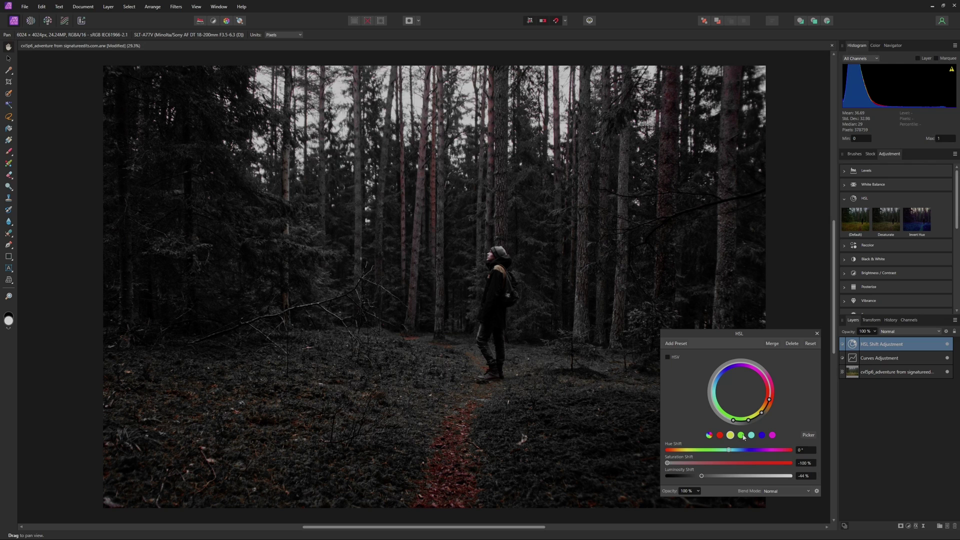
{"action": "left_click", "coordinate": [740, 435]}
{"action": "left_click_drag", "start_coordinate": [711, 475], "coordinate": [748, 470]}
Set luminosity to cyans -64%, blues 62%, magentas -51%, then close the HSL settings
{"action": "left_click", "coordinate": [751, 436]}
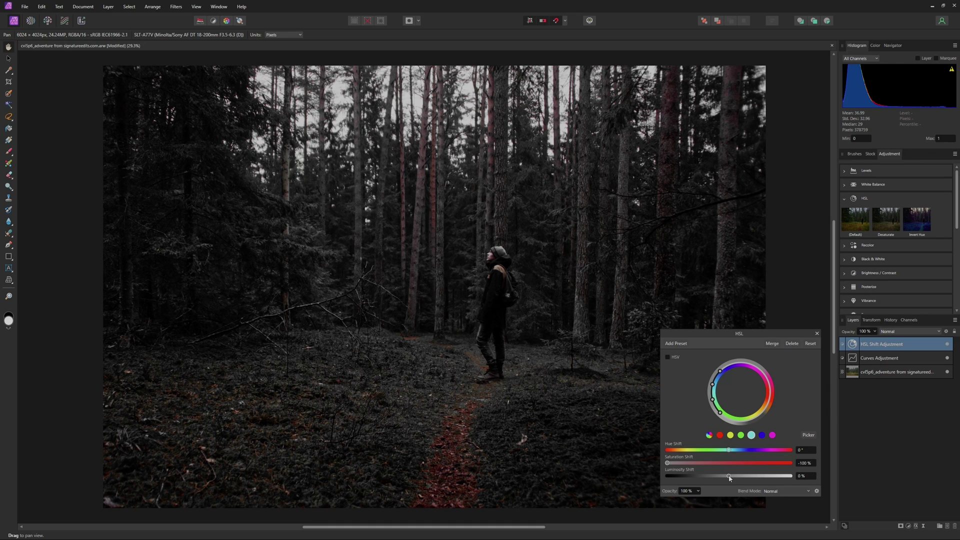
{"action": "left_click_drag", "start_coordinate": [729, 478], "coordinate": [690, 478]}
{"action": "left_click", "coordinate": [761, 435]}
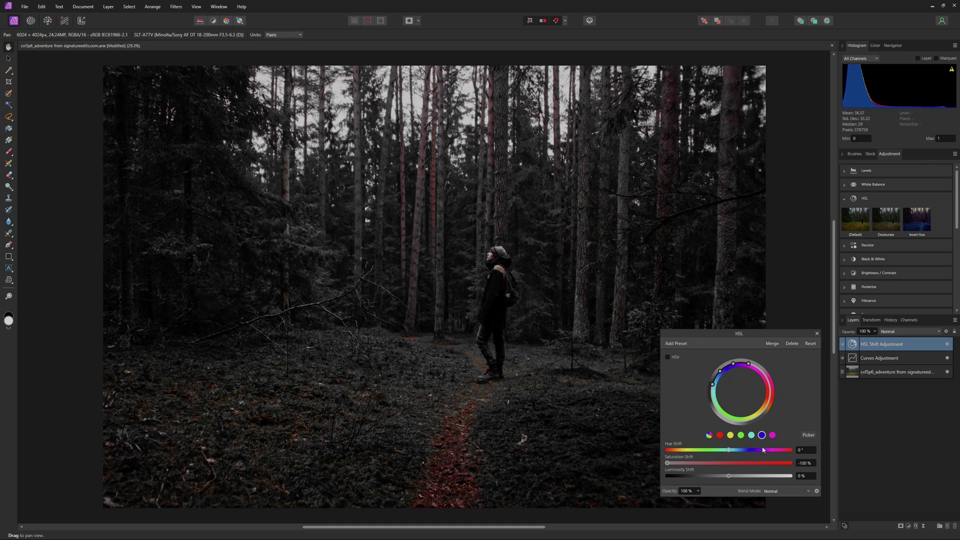
{"action": "left_click_drag", "start_coordinate": [729, 479], "coordinate": [754, 478]}
{"action": "left_click", "coordinate": [773, 435]}
{"action": "left_click_drag", "start_coordinate": [729, 476], "coordinate": [697, 468]}
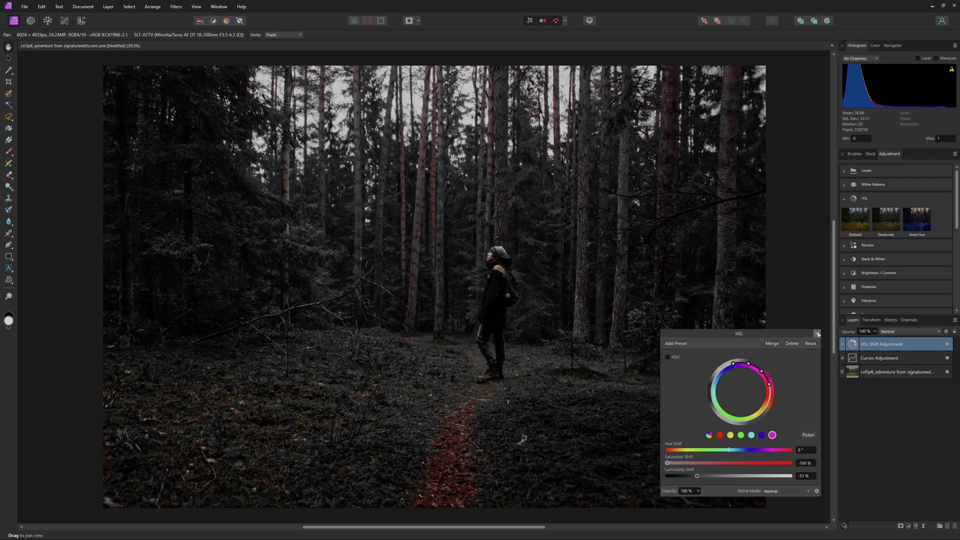
{"action": "left_click", "coordinate": [720, 435]}
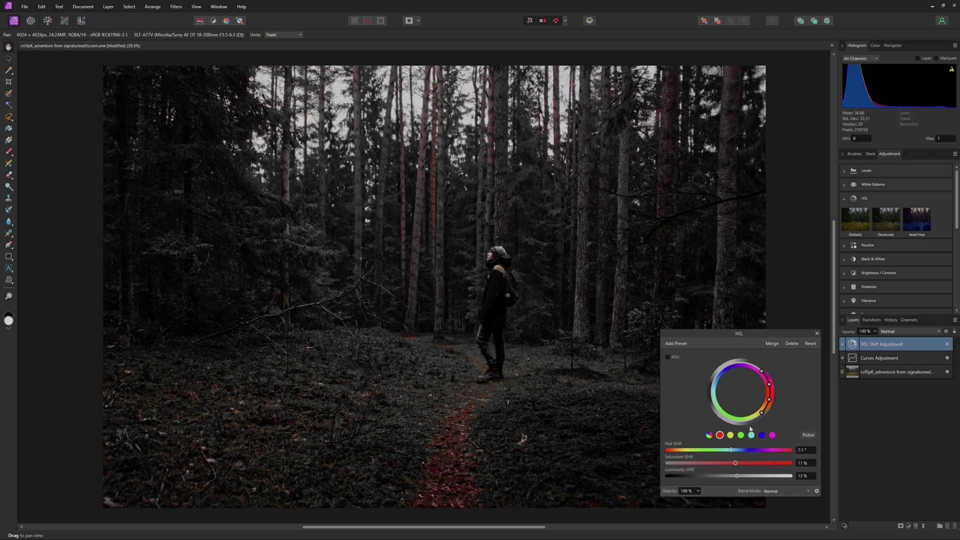
{"action": "left_click", "coordinate": [817, 334]}
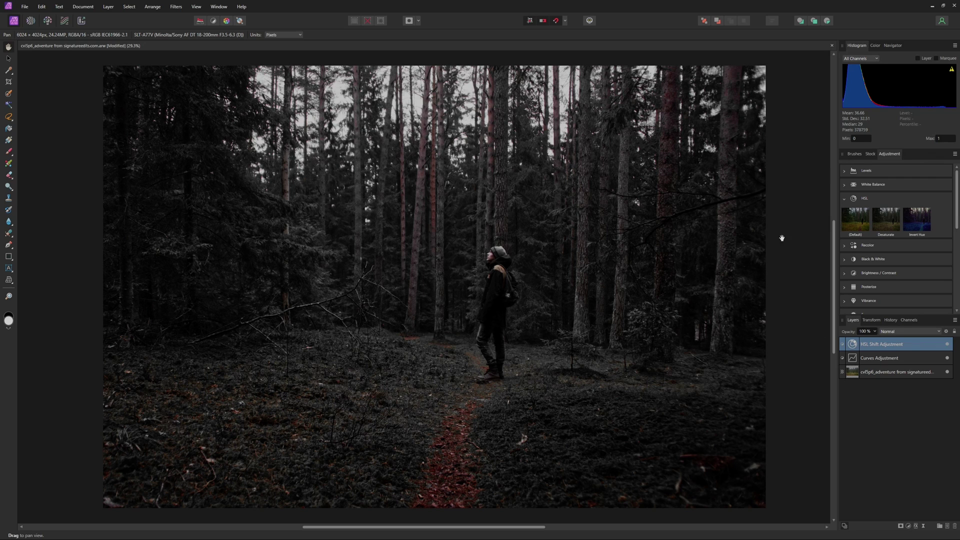
{"action": "left_click", "coordinate": [844, 198]}
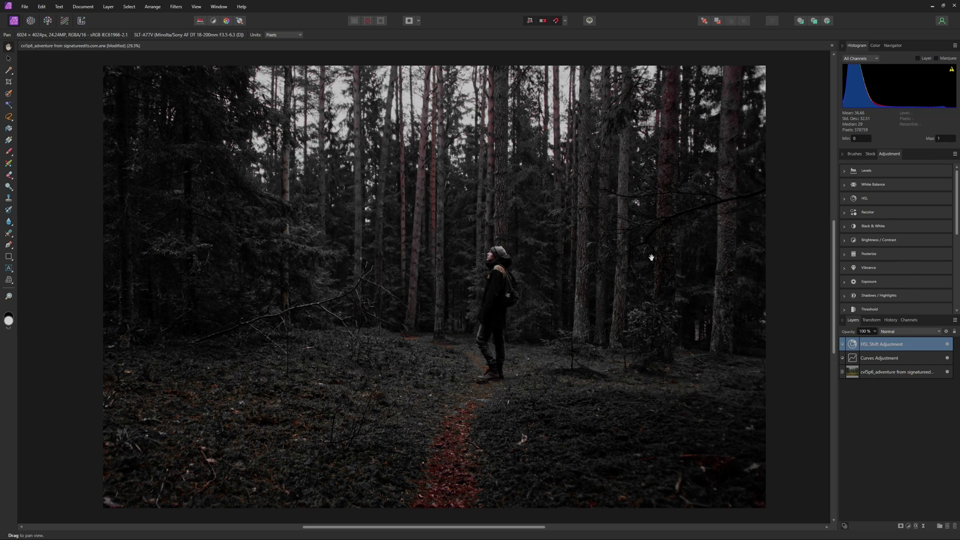
Add a default Selective Color adjustment with reds at Cyan -26%, Magenta 11%, Yellow 23%
{"action": "scroll", "coordinate": [919, 258], "scroll_direction": "down", "scroll_amount": 5}
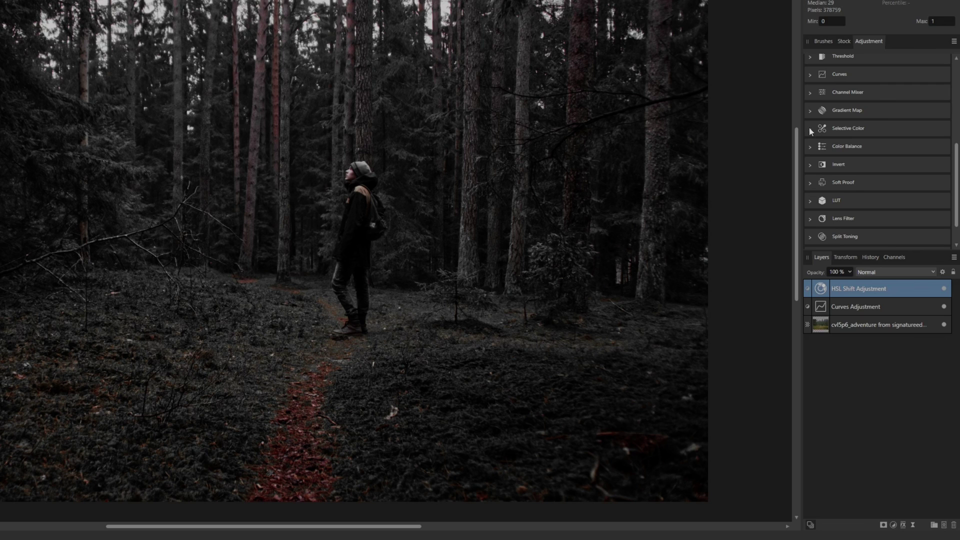
{"action": "left_click", "coordinate": [809, 128]}
{"action": "left_click", "coordinate": [832, 155]}
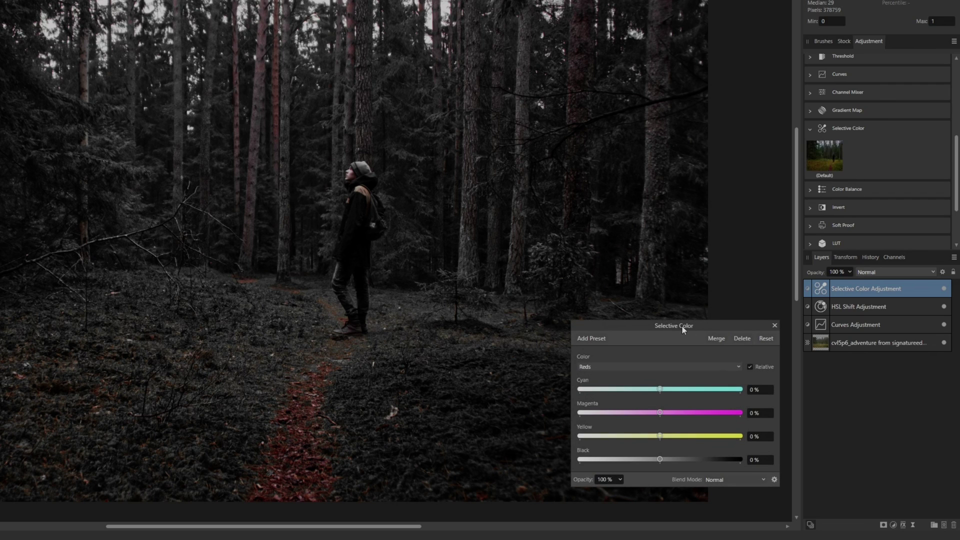
{"action": "left_click_drag", "start_coordinate": [682, 326], "coordinate": [674, 223]}
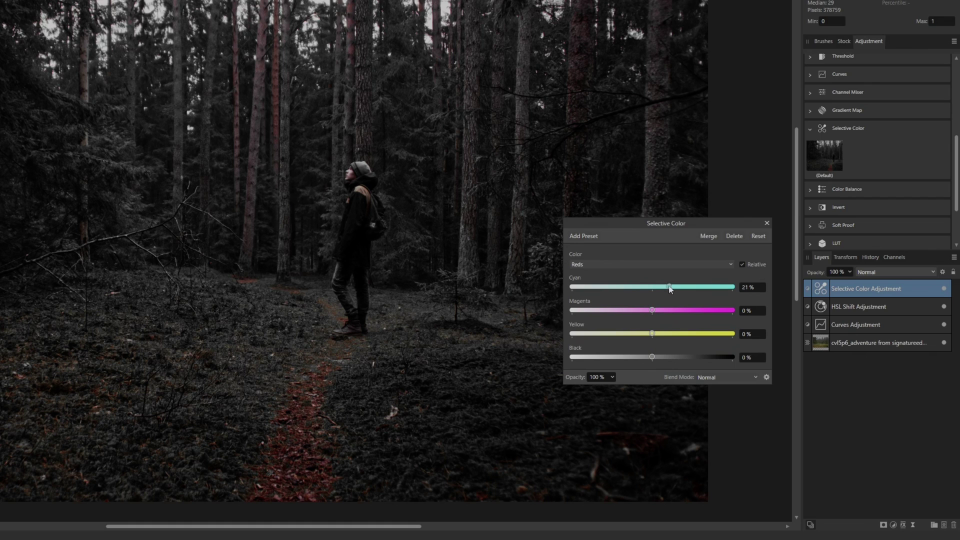
{"action": "left_click_drag", "start_coordinate": [656, 288], "coordinate": [645, 288]}
{"action": "left_click_drag", "start_coordinate": [653, 334], "coordinate": [661, 310]}
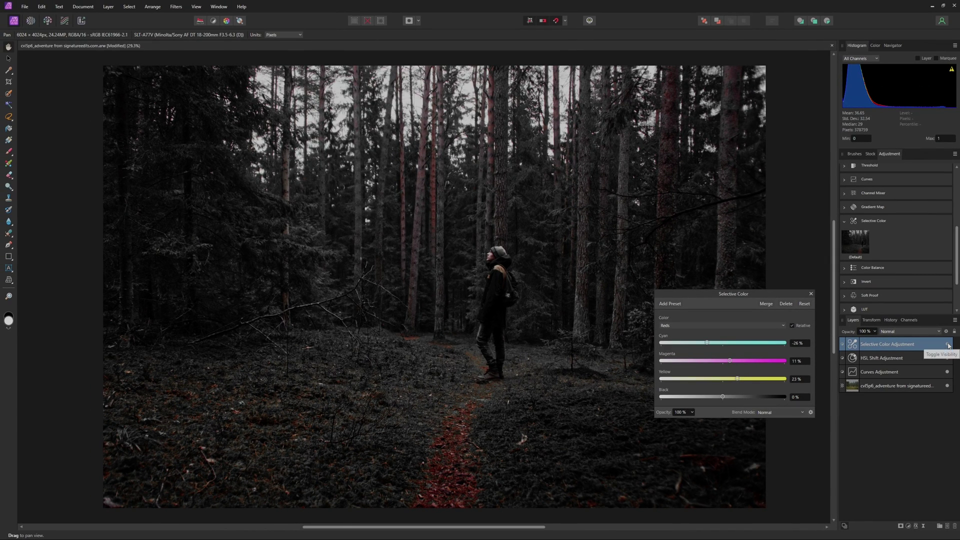
{"action": "left_click", "coordinate": [811, 294]}
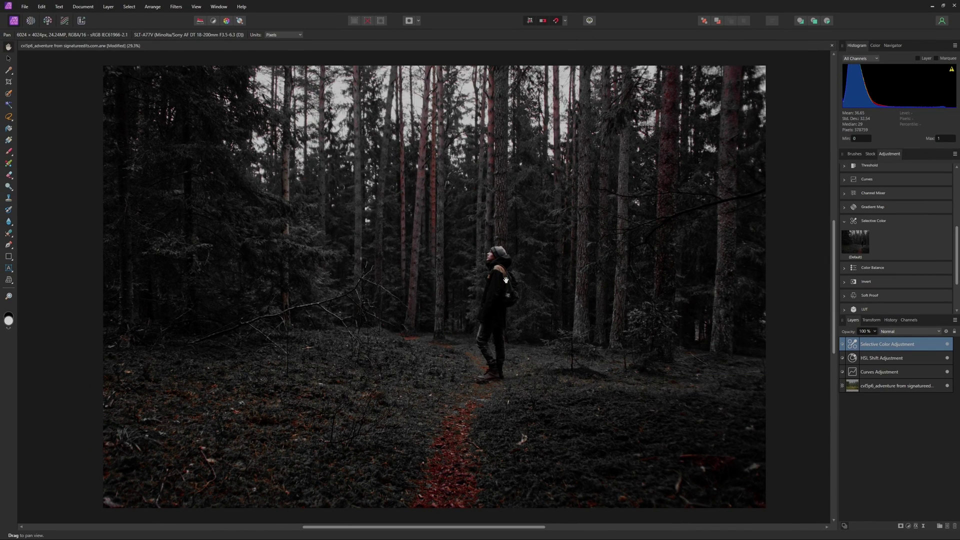
Zoom in on the hiker's face and add a mask to the HSL Shift Adjustment layer
{"action": "scroll", "coordinate": [492, 258], "scroll_direction": "up", "scroll_amount": 6}
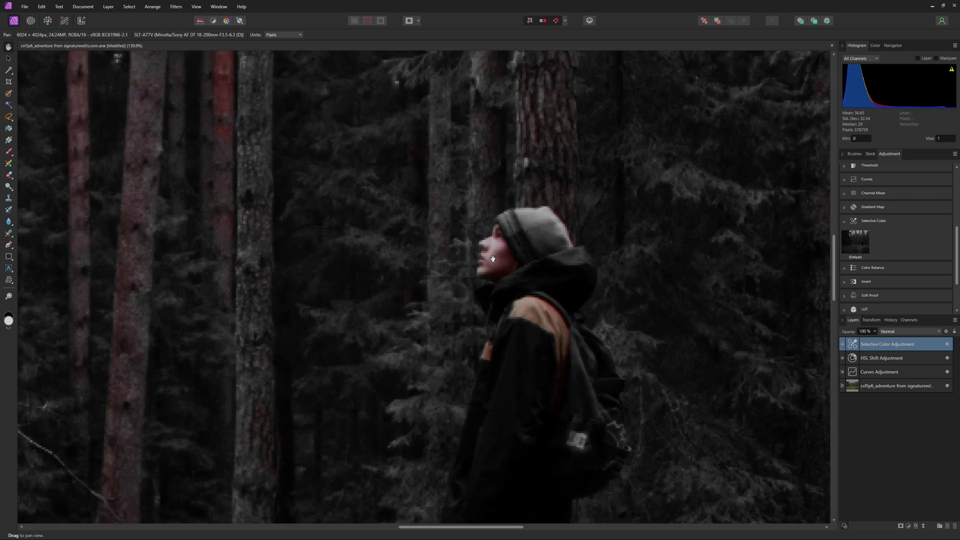
{"action": "scroll", "coordinate": [492, 258], "scroll_direction": "up", "scroll_amount": 4}
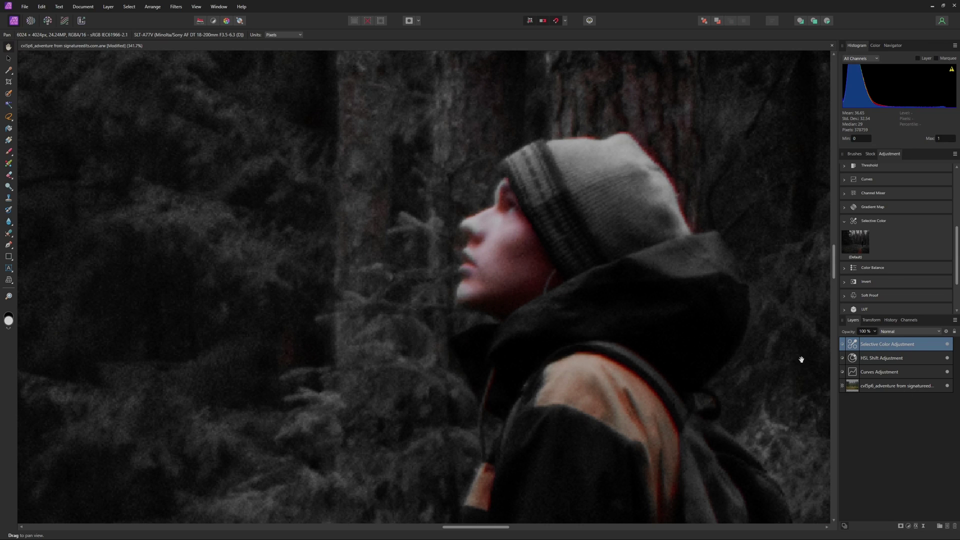
{"action": "left_click", "coordinate": [887, 358]}
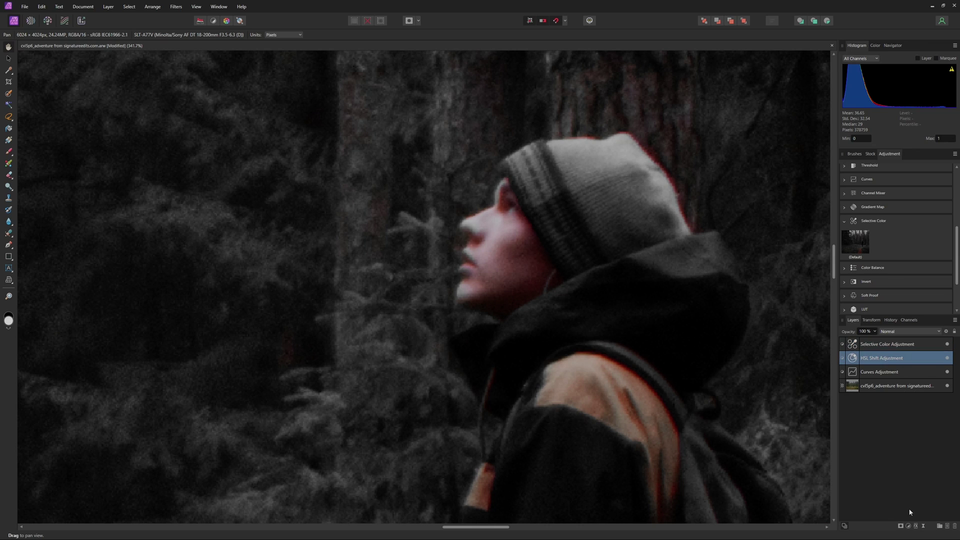
{"action": "left_click", "coordinate": [900, 526]}
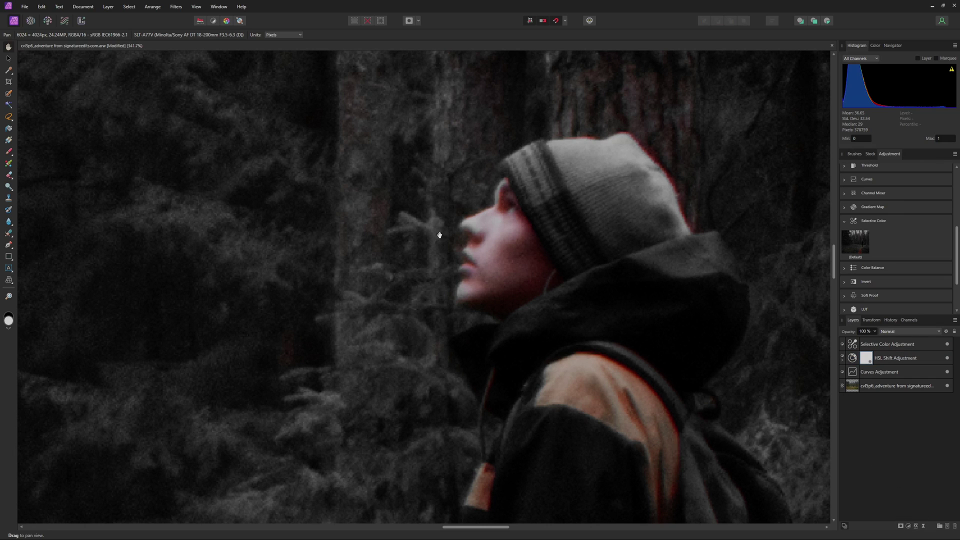
Paint black on the HSL mask over the hiker's face, undoing a stray beanie stroke
{"action": "key", "text": "b"}
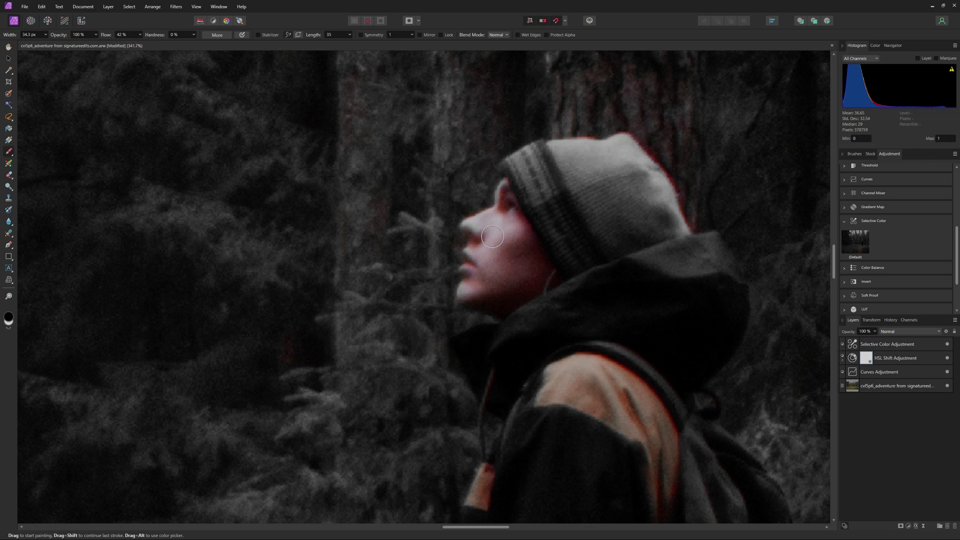
{"action": "mouse_move", "coordinate": [472, 226]}
{"action": "left_mouse_down"}
{"action": "mouse_move", "coordinate": [479, 278]}
{"action": "mouse_move", "coordinate": [509, 241]}
{"action": "mouse_move", "coordinate": [511, 207]}
{"action": "mouse_move", "coordinate": [500, 196]}
{"action": "mouse_move", "coordinate": [489, 259]}
{"action": "mouse_move", "coordinate": [519, 280]}
{"action": "mouse_move", "coordinate": [538, 277]}
{"action": "mouse_move", "coordinate": [467, 285]}
{"action": "mouse_move", "coordinate": [485, 275]}
{"action": "left_mouse_up"}
{"action": "left_click", "coordinate": [841, 359]}
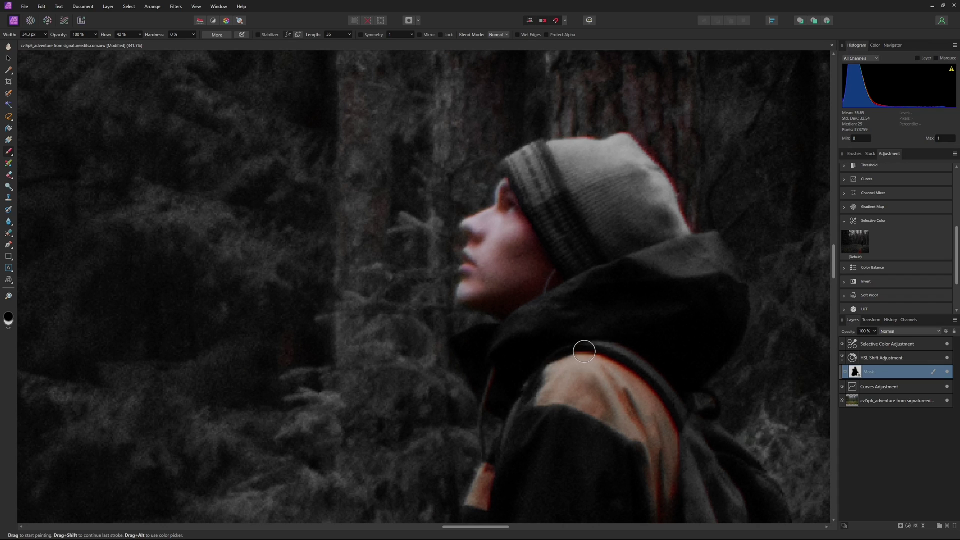
{"action": "key", "text": "bracketright"}
{"action": "left_click", "coordinate": [535, 172]}
{"action": "mouse_move", "coordinate": [536, 172]}
{"action": "left_mouse_down"}
{"action": "mouse_move", "coordinate": [581, 163]}
{"action": "mouse_move", "coordinate": [549, 158]}
{"action": "mouse_move", "coordinate": [620, 163]}
{"action": "mouse_move", "coordinate": [593, 173]}
{"action": "mouse_move", "coordinate": [609, 177]}
{"action": "mouse_move", "coordinate": [590, 193]}
{"action": "mouse_move", "coordinate": [590, 215]}
{"action": "mouse_move", "coordinate": [648, 218]}
{"action": "mouse_move", "coordinate": [645, 187]}
{"action": "mouse_move", "coordinate": [647, 216]}
{"action": "mouse_move", "coordinate": [657, 211]}
{"action": "mouse_move", "coordinate": [577, 192]}
{"action": "mouse_move", "coordinate": [577, 230]}
{"action": "mouse_move", "coordinate": [554, 193]}
{"action": "mouse_move", "coordinate": [553, 174]}
{"action": "mouse_move", "coordinate": [626, 217]}
{"action": "mouse_move", "coordinate": [647, 219]}
{"action": "mouse_move", "coordinate": [631, 177]}
{"action": "mouse_move", "coordinate": [631, 218]}
{"action": "mouse_move", "coordinate": [641, 219]}
{"action": "mouse_move", "coordinate": [631, 236]}
{"action": "left_mouse_up"}
{"action": "key", "text": "bracketright"}
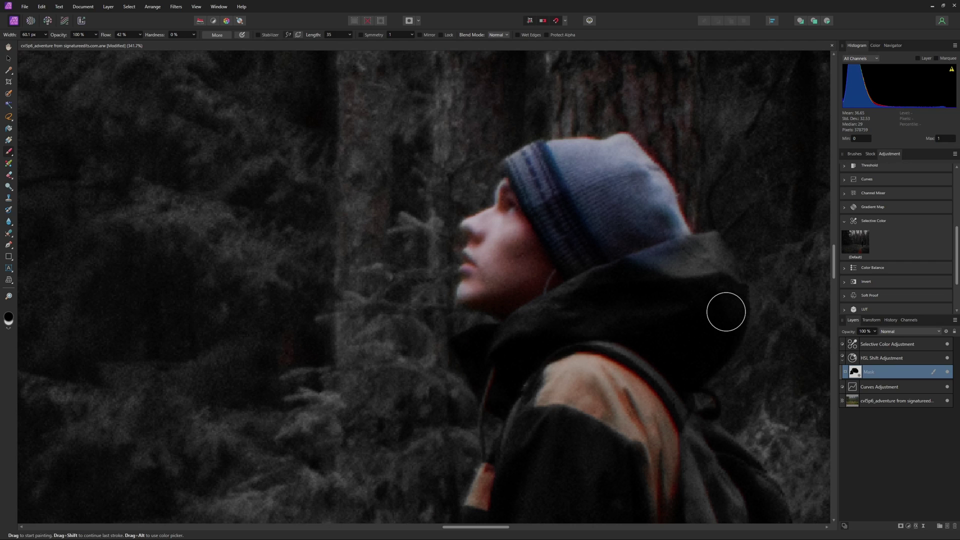
{"action": "key", "text": "ctrl+z"}
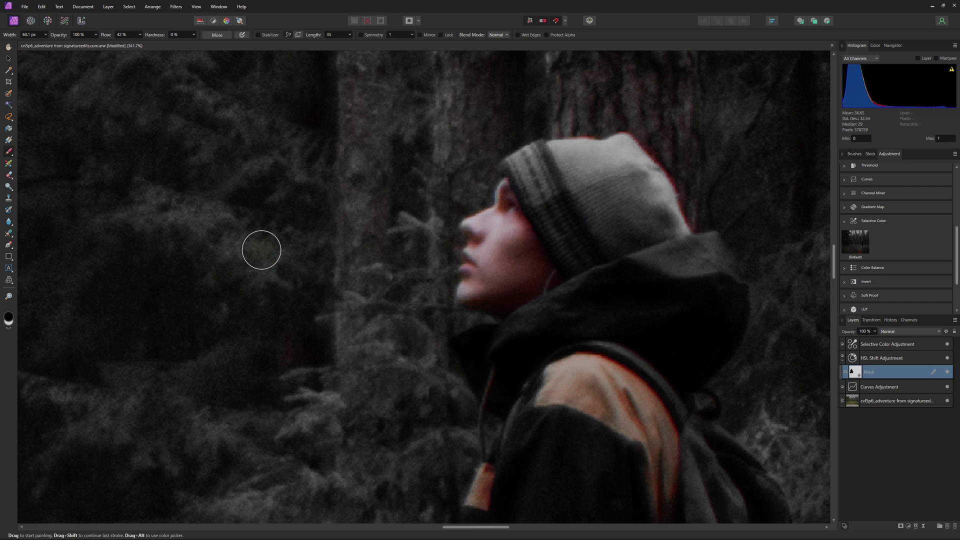
{"action": "key", "text": "ctrl+0"}
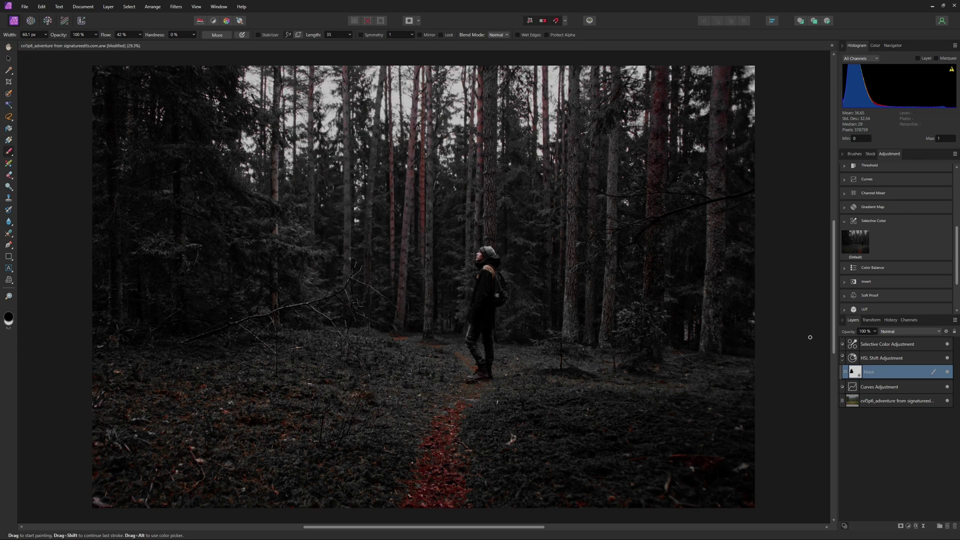
Set the Curves black point to input 0.066 at output 0
{"action": "double_click", "coordinate": [851, 390]}
{"action": "left_click", "coordinate": [701, 354]}
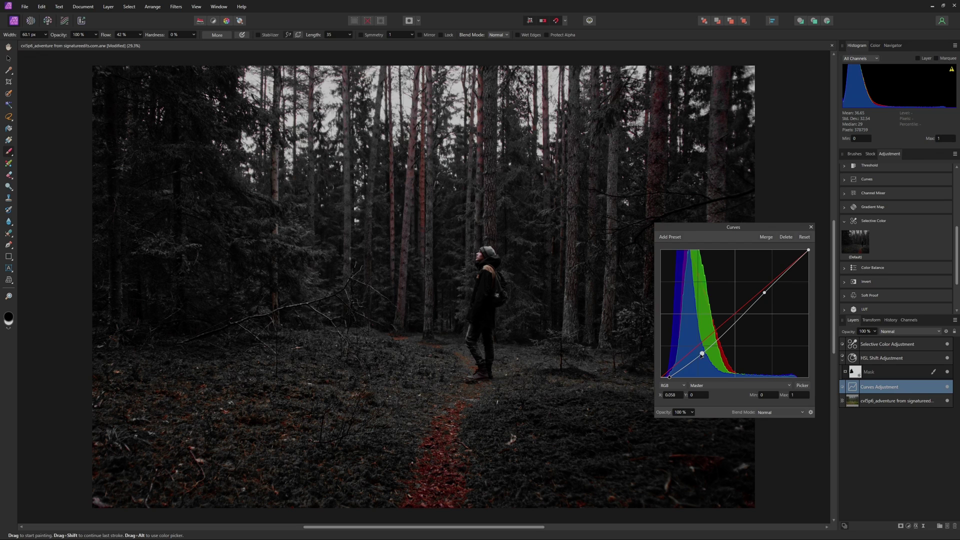
{"action": "left_click_drag", "start_coordinate": [668, 377], "coordinate": [639, 367]}
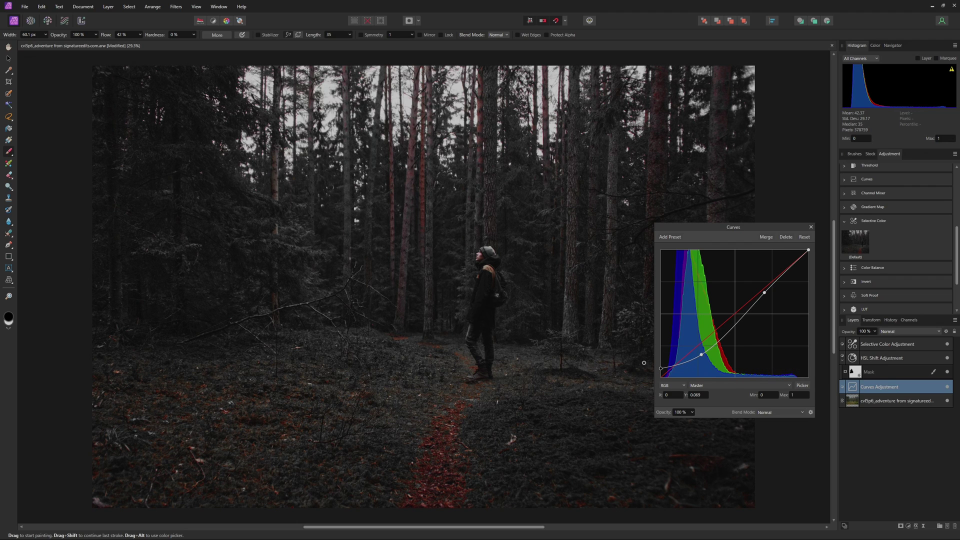
{"action": "mouse_move", "coordinate": [661, 370]}
{"action": "left_mouse_down"}
{"action": "mouse_move", "coordinate": [672, 384]}
{"action": "mouse_move", "coordinate": [660, 384]}
{"action": "left_mouse_up"}
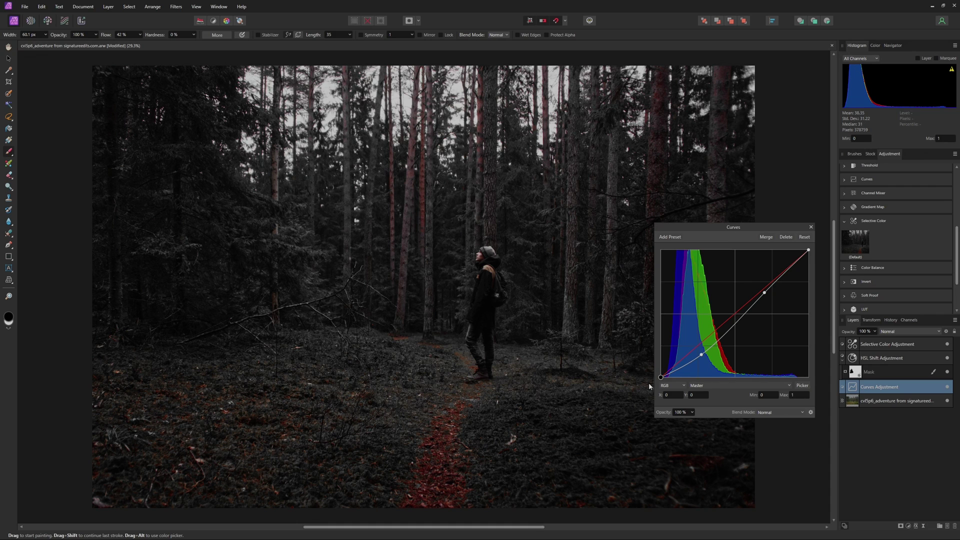
{"action": "left_click_drag", "start_coordinate": [649, 387], "coordinate": [671, 386]}
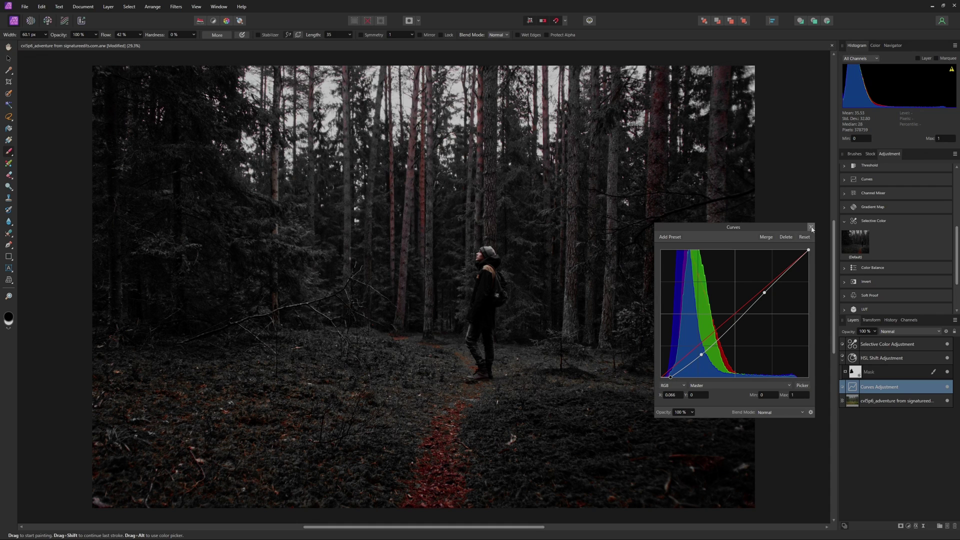
{"action": "left_click", "coordinate": [811, 227]}
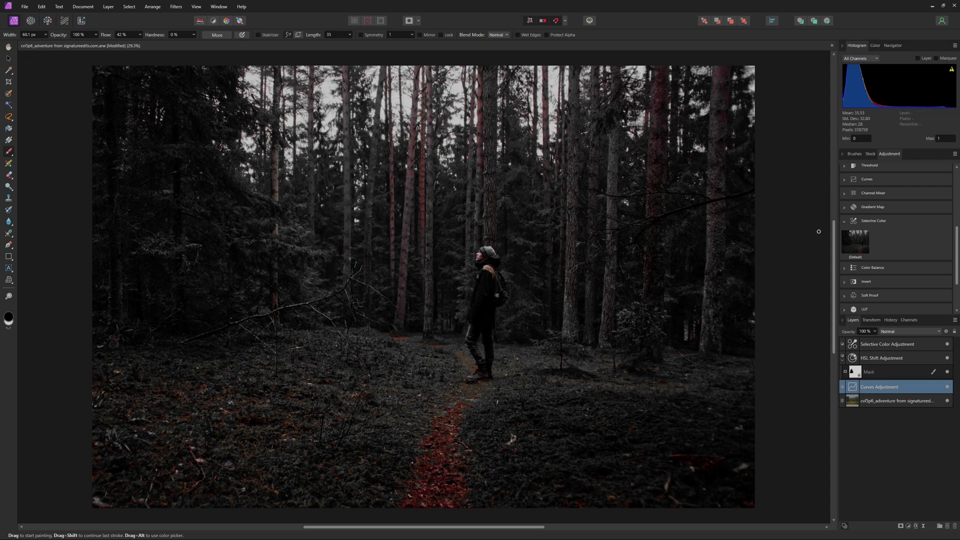
Hide the adjustments to compare with the original photo, then turn HSL Shift and Selective Color back on
{"action": "left_click", "coordinate": [946, 401], "text": "alt"}
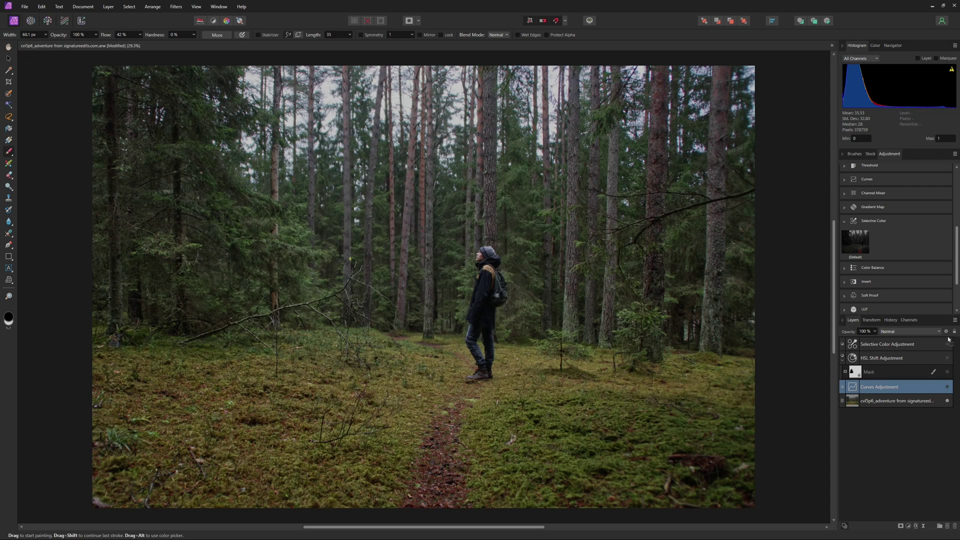
{"action": "left_click", "coordinate": [947, 401], "text": "alt"}
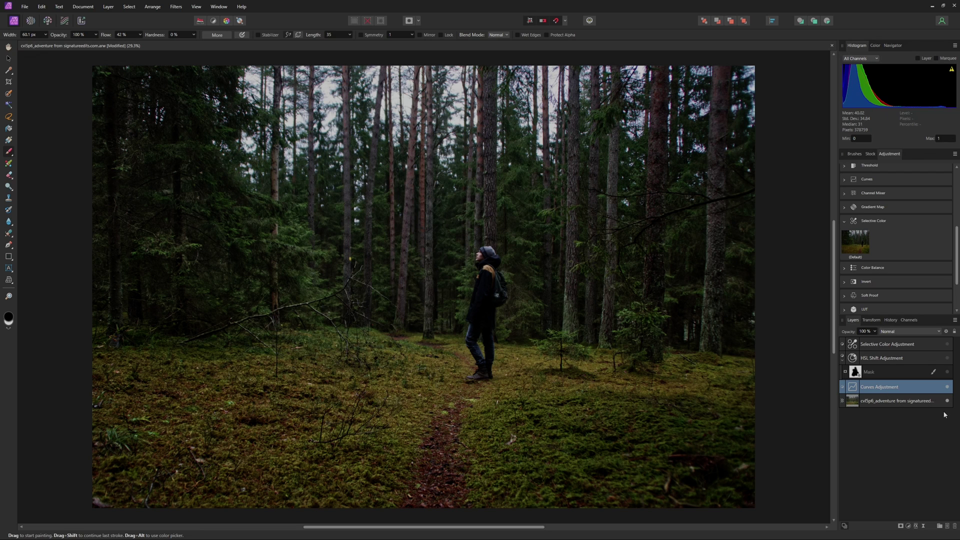
{"action": "left_click", "coordinate": [946, 359]}
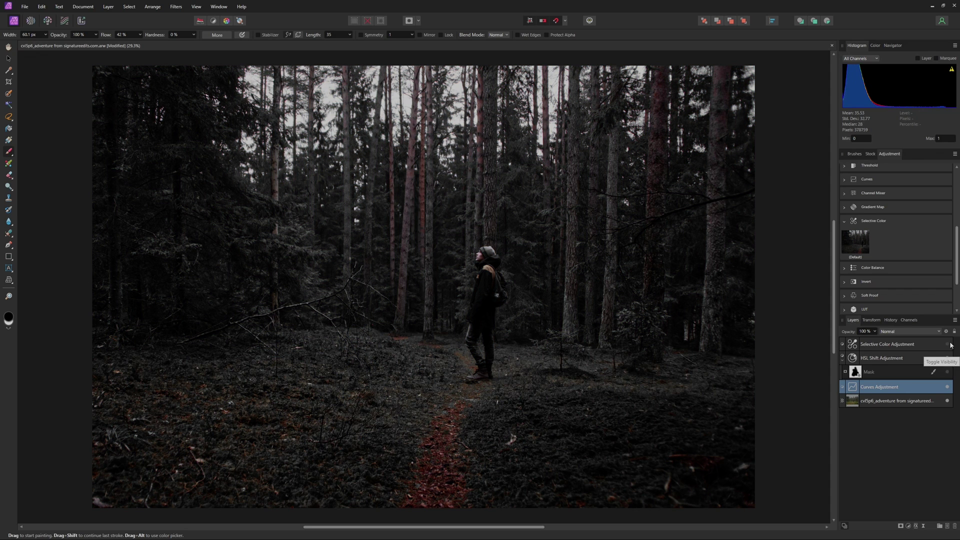
{"action": "left_click", "coordinate": [946, 344]}
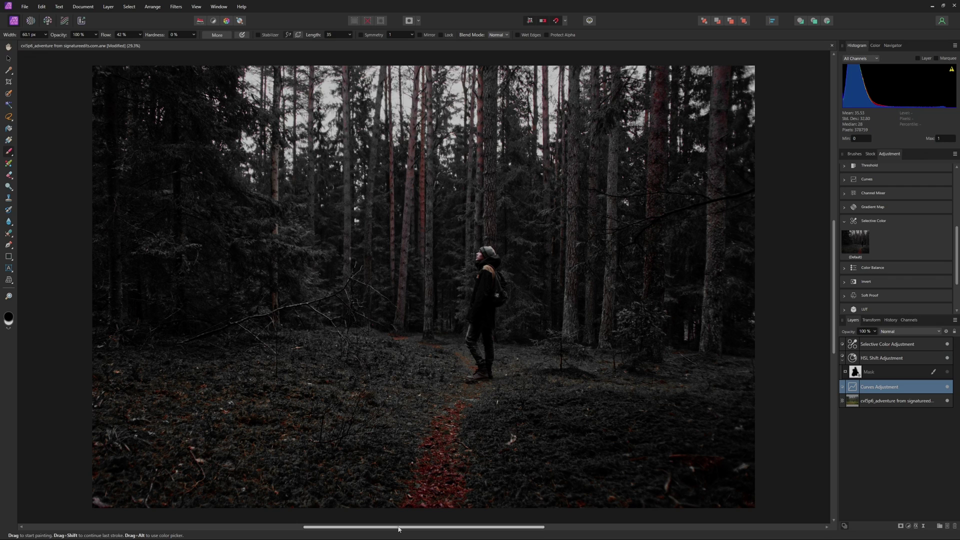
Reopen the Selective Color Adjustment settings and show the colour range list
{"action": "left_click", "coordinate": [856, 349]}
{"action": "double_click", "coordinate": [852, 346]}
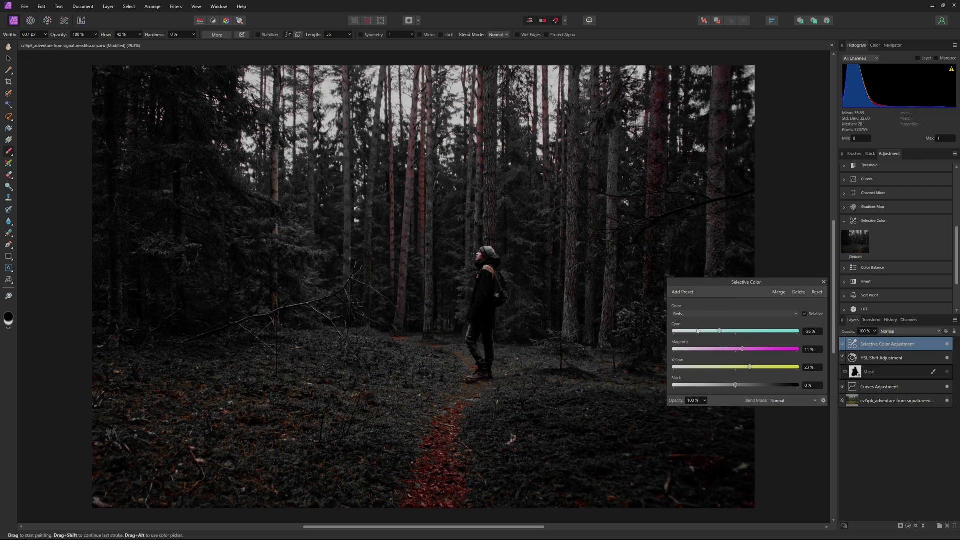
{"action": "left_click", "coordinate": [710, 314]}
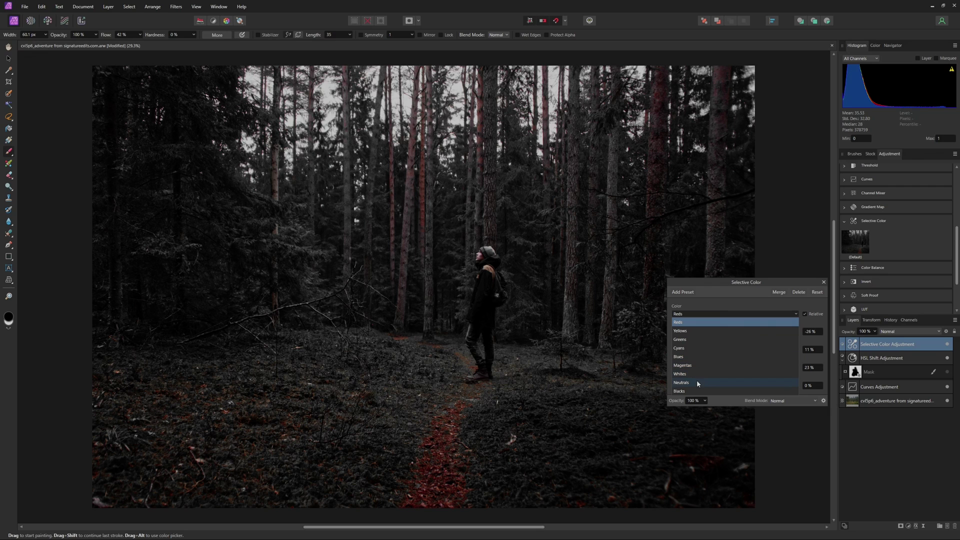
Dismiss the Selective Color settings, keeping reds at cyan -26%, magenta 11%, yellow 23%
{"action": "key", "text": "Escape"}
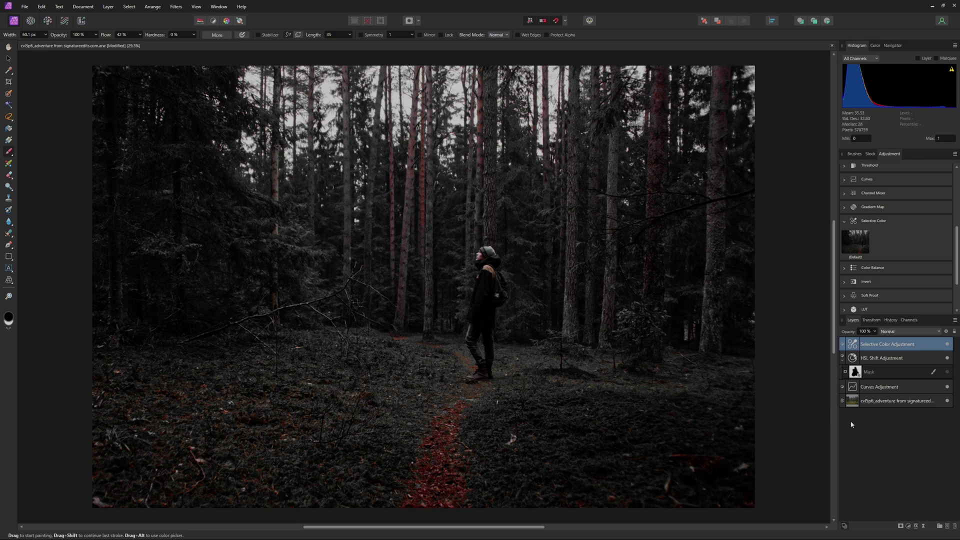